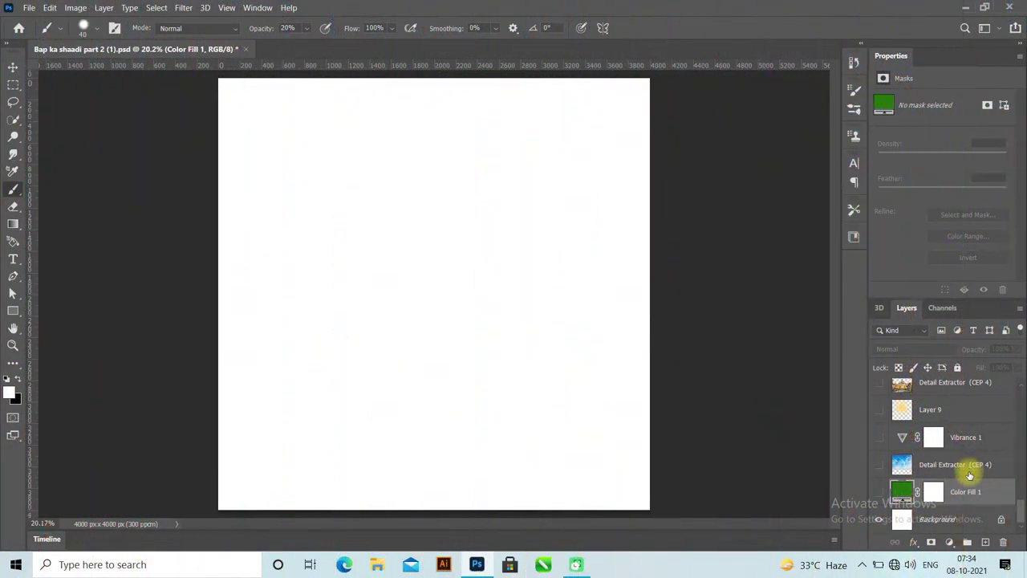
Select the Color Fill 1 layer and turn on the green base fill
click(979, 476)
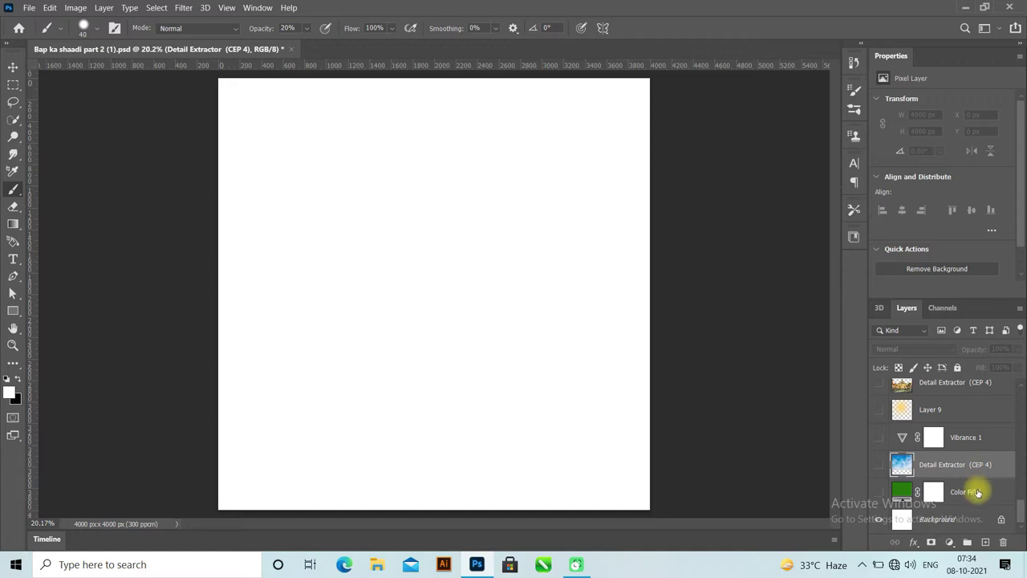
click(974, 487)
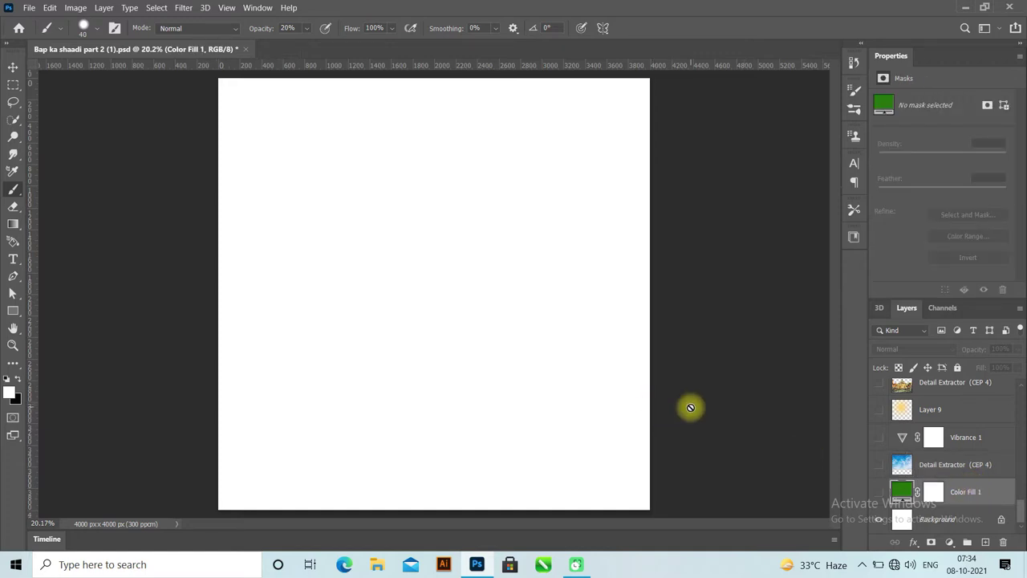
click(878, 491)
click(877, 492)
click(878, 492)
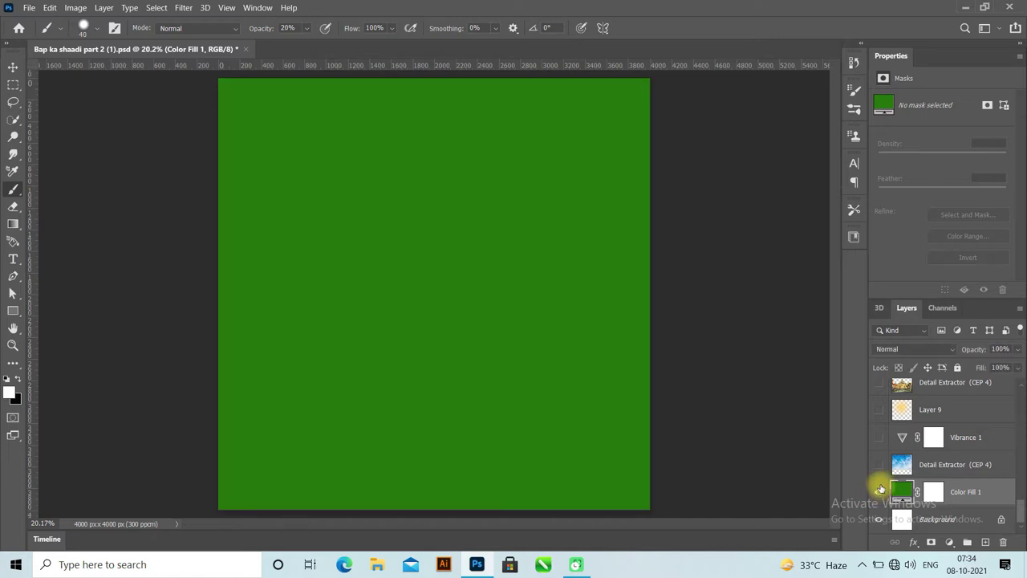
Show the cloudy sky Detail Extractor layer and its Vibrance 1 boost
click(878, 464)
click(879, 464)
click(878, 465)
click(880, 437)
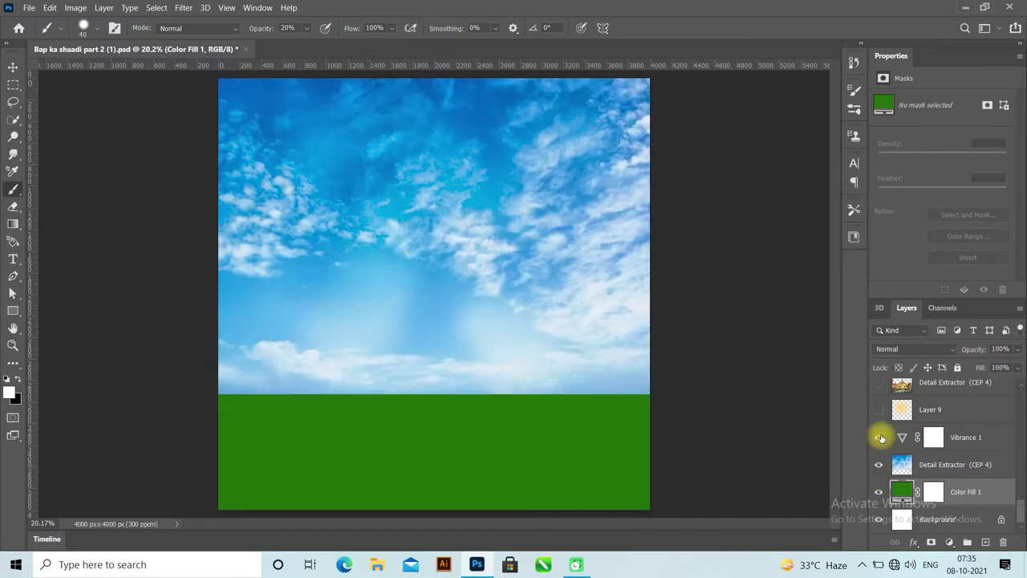
click(880, 437)
scroll(880, 437, up, 2)
Reveal the sun glow (Layer 9) and the cathedral street scene
click(877, 465)
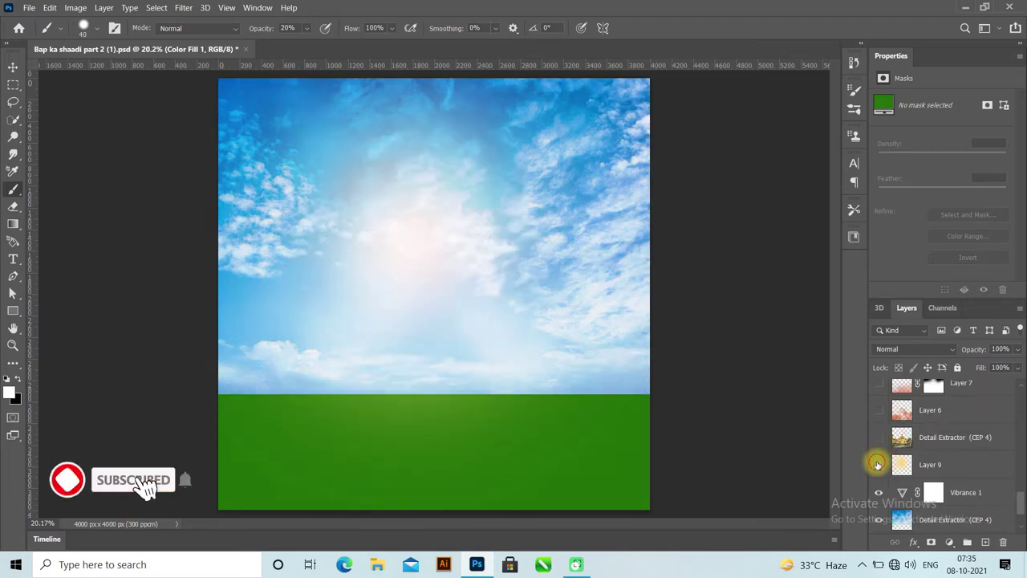
click(877, 464)
click(877, 465)
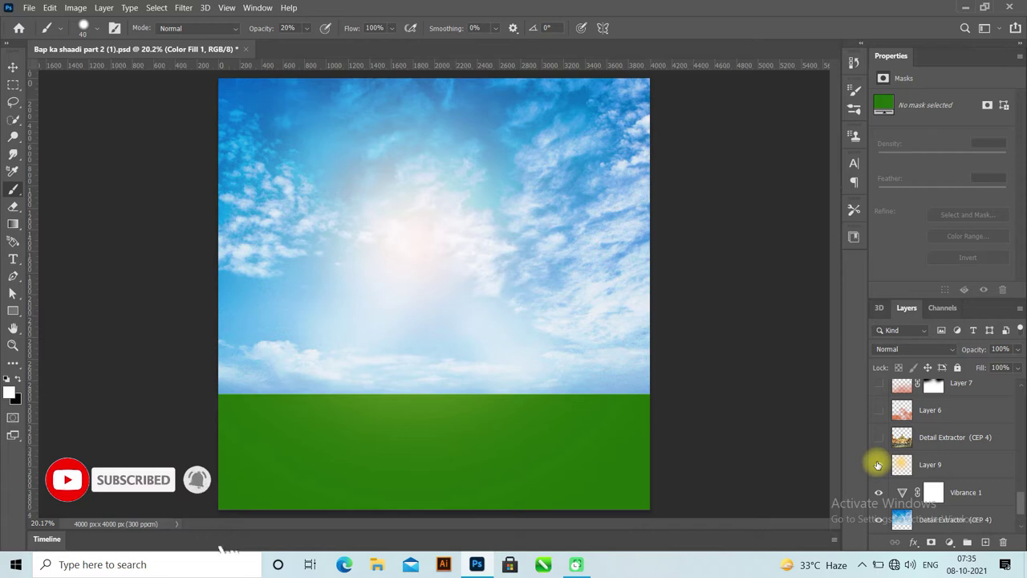
scroll(878, 464, up, 1)
click(878, 465)
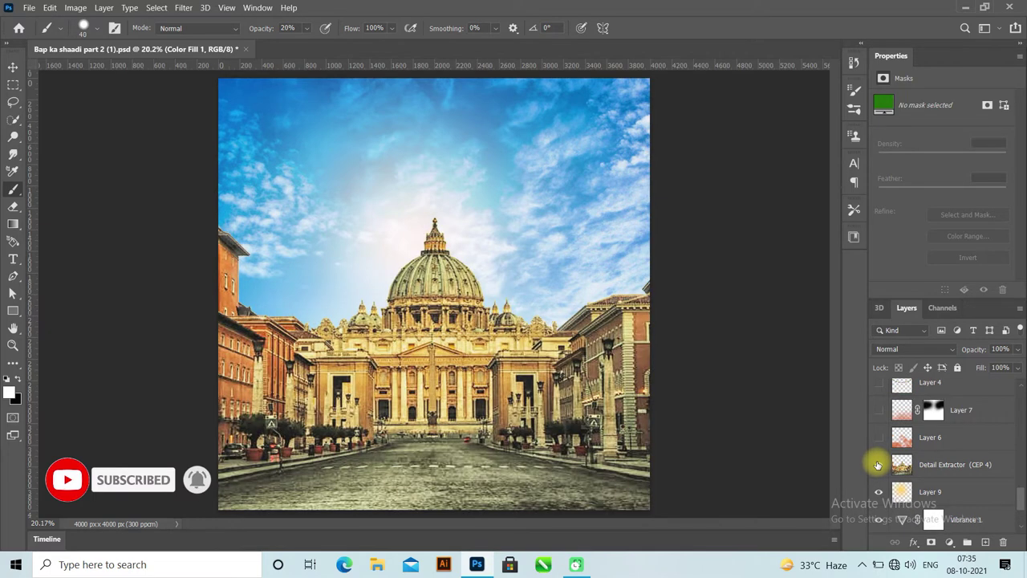
Compare the cathedral scene on and off, then add the red-orange tint around the dome
click(877, 465)
click(878, 465)
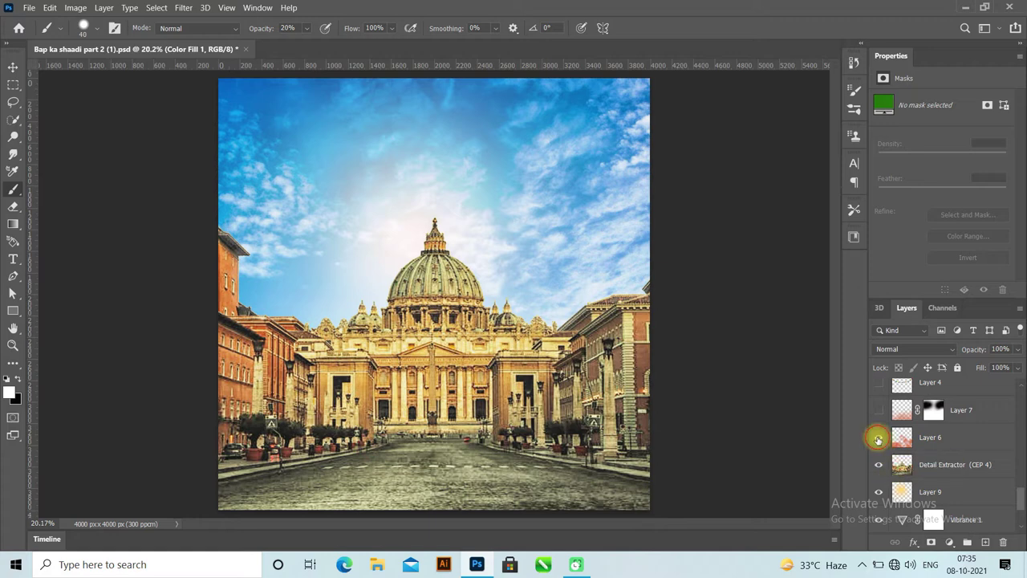
click(877, 437)
click(878, 437)
click(878, 437)
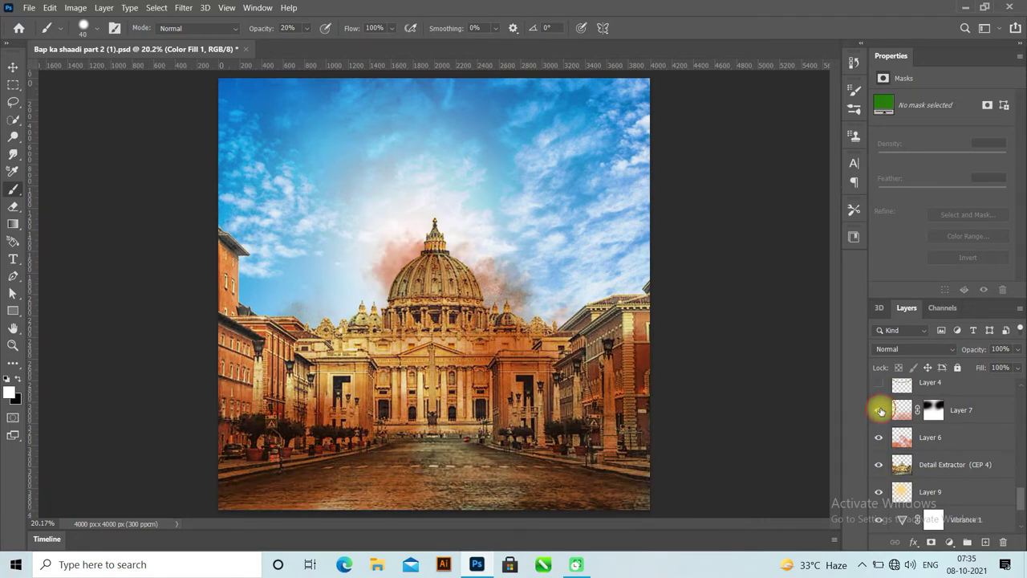
Turn on Layer 7's warm orange haze over the street
click(879, 410)
click(879, 410)
click(879, 410)
scroll(884, 421, up, 2)
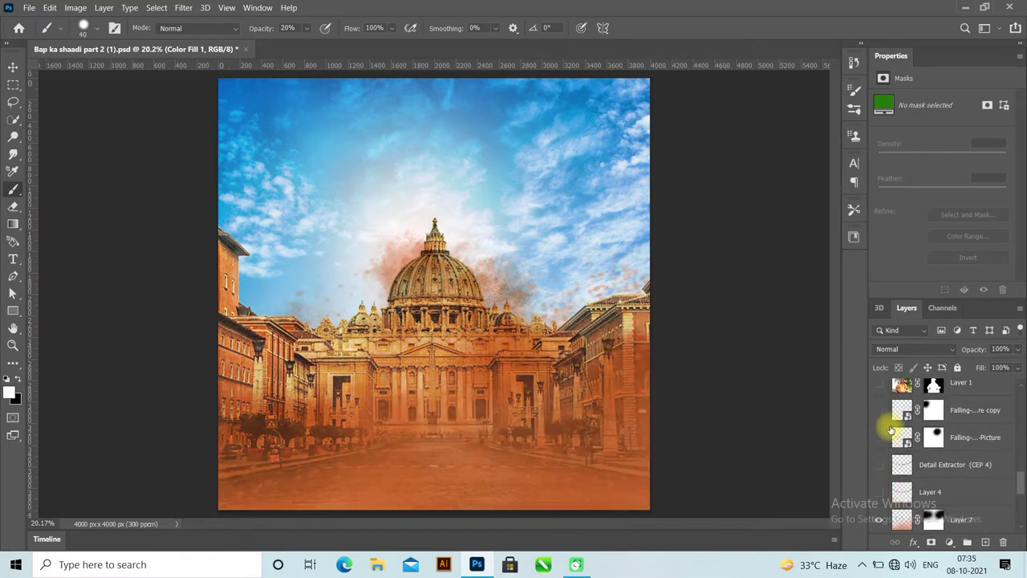
Show the colourful bunting flags (Layer 4) and the Detail Extractor (CEP 4) layer
click(879, 491)
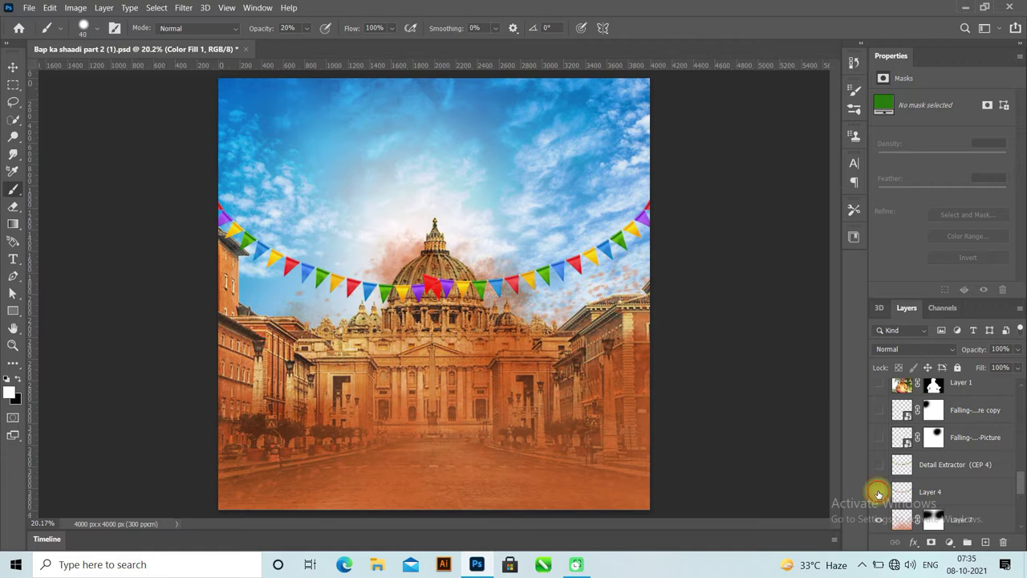
click(878, 492)
click(878, 492)
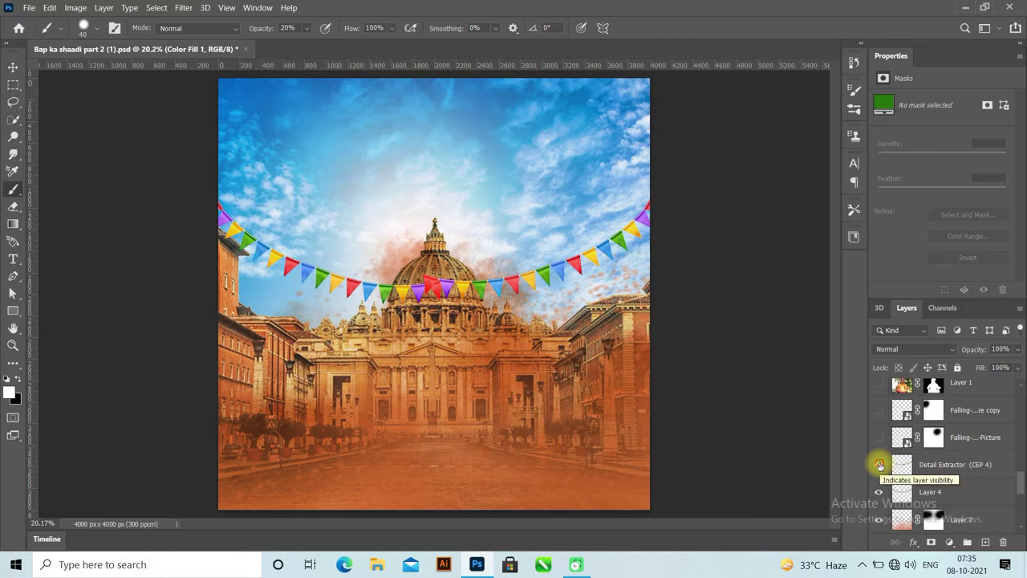
click(879, 466)
click(879, 465)
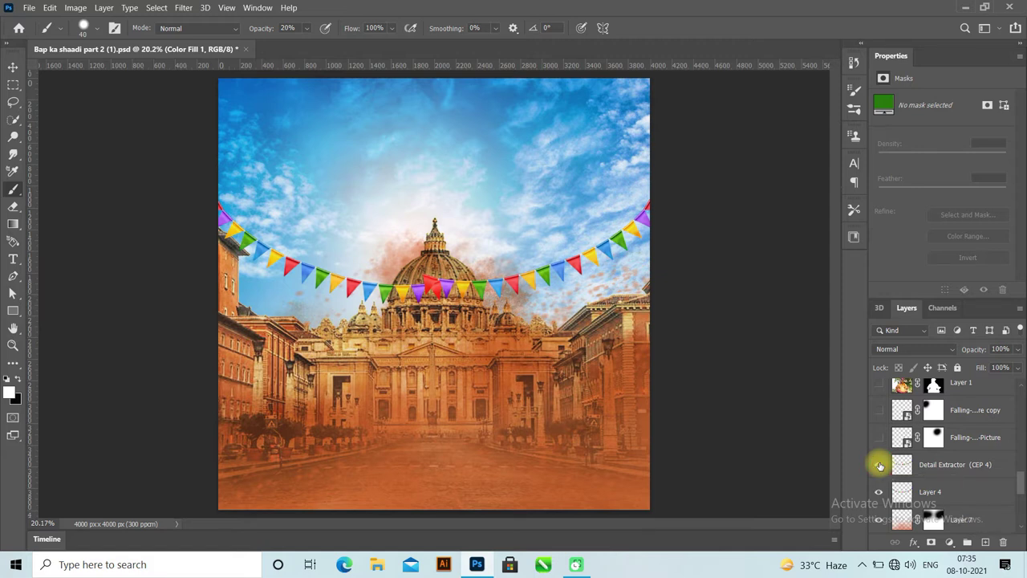
click(880, 465)
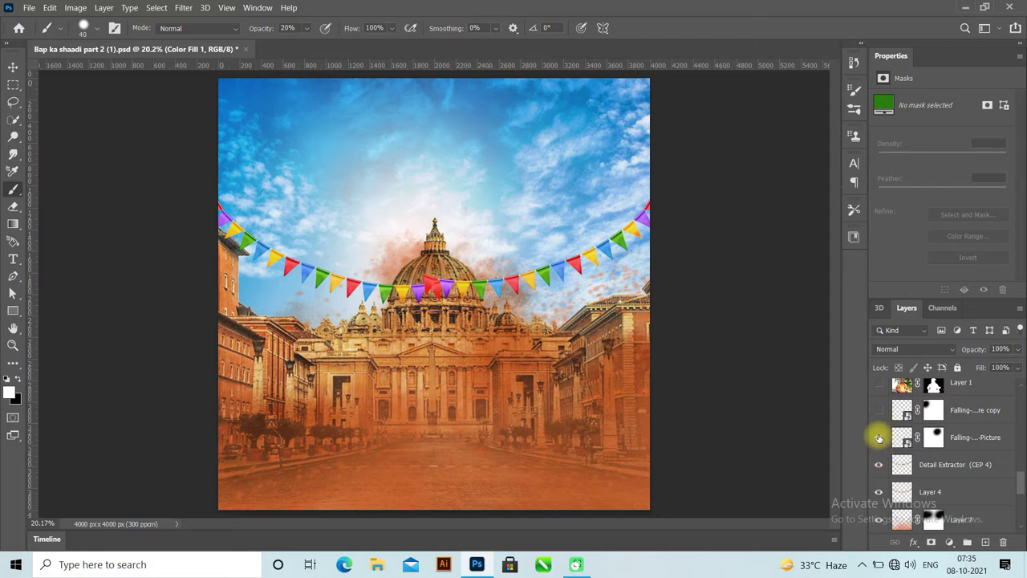
Turn on the falling confetti and the turbaned man layers
click(878, 437)
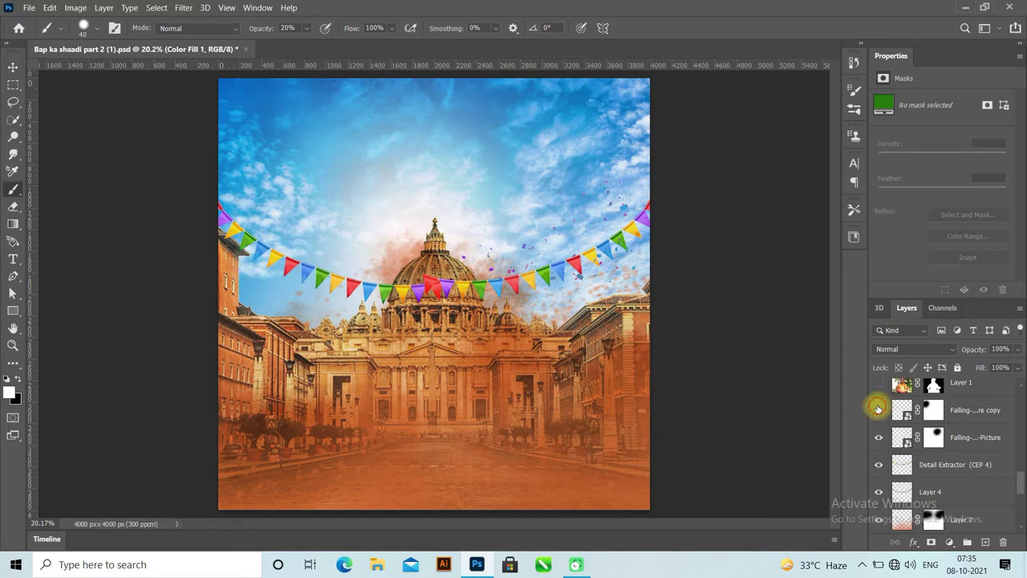
scroll(878, 416, up, 2)
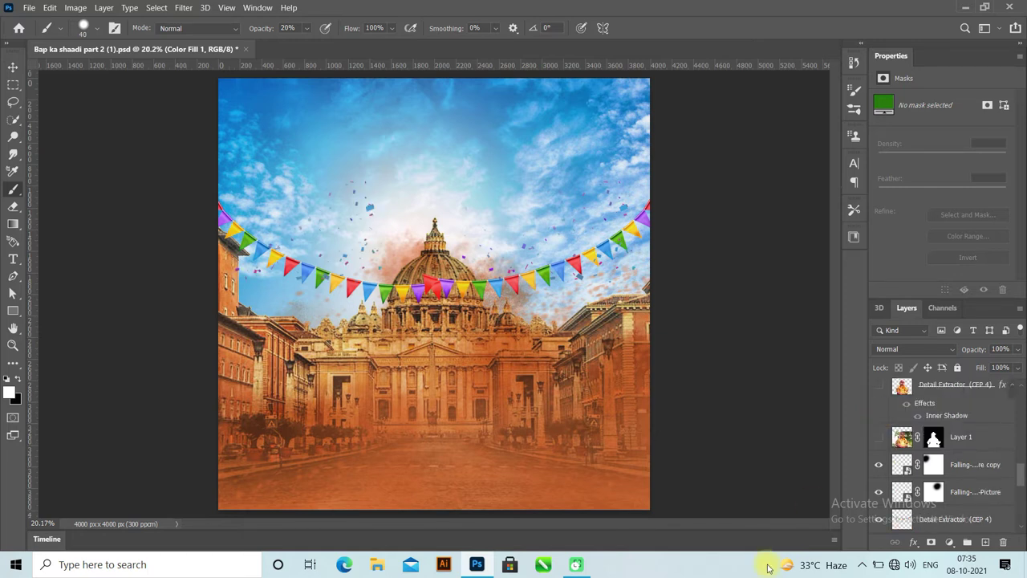
click(878, 438)
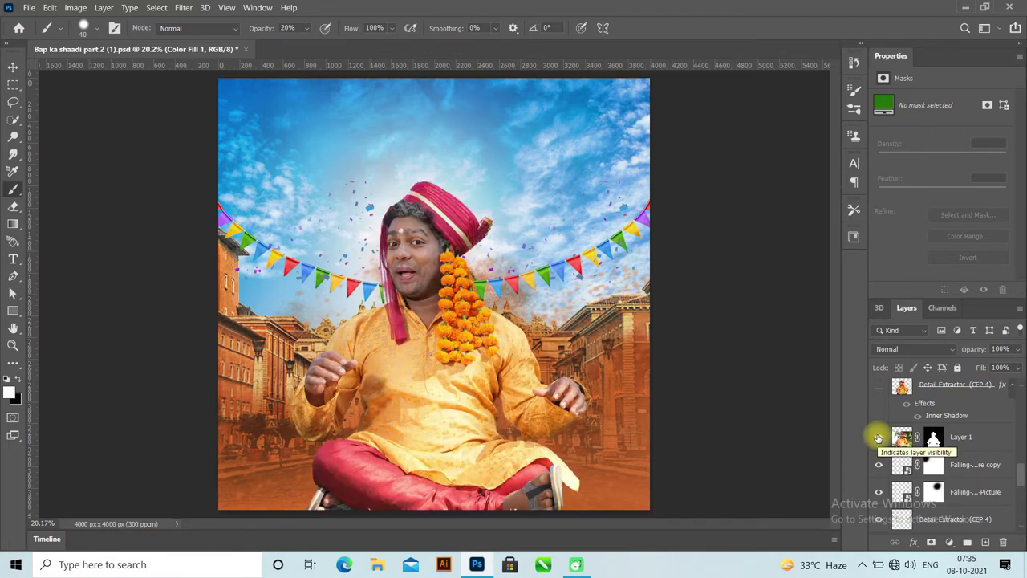
Compare Layer 1's turbaned man on and off, then disable and re-enable its layer mask
click(877, 437)
click(877, 437)
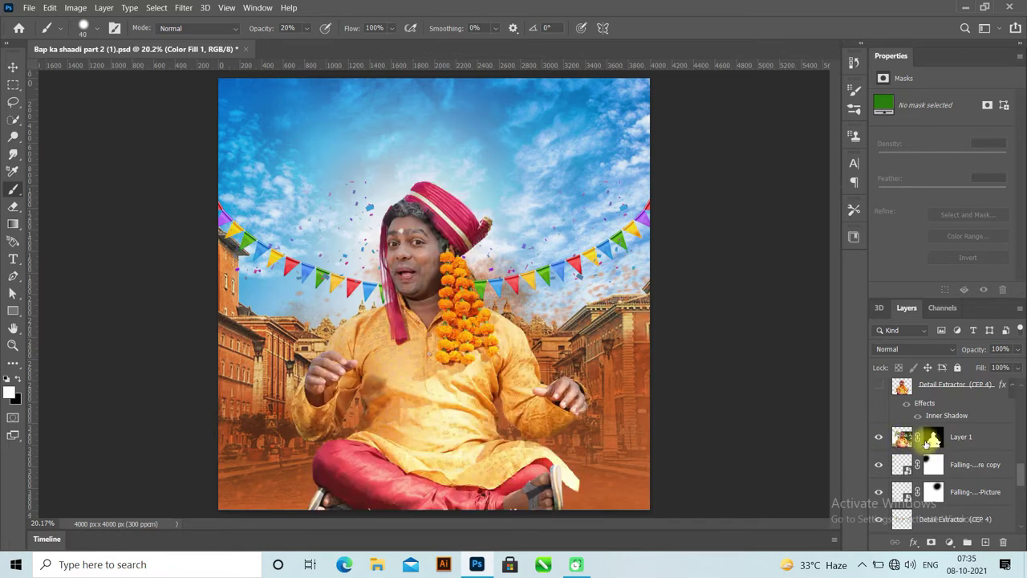
click(933, 436)
right_click(935, 437)
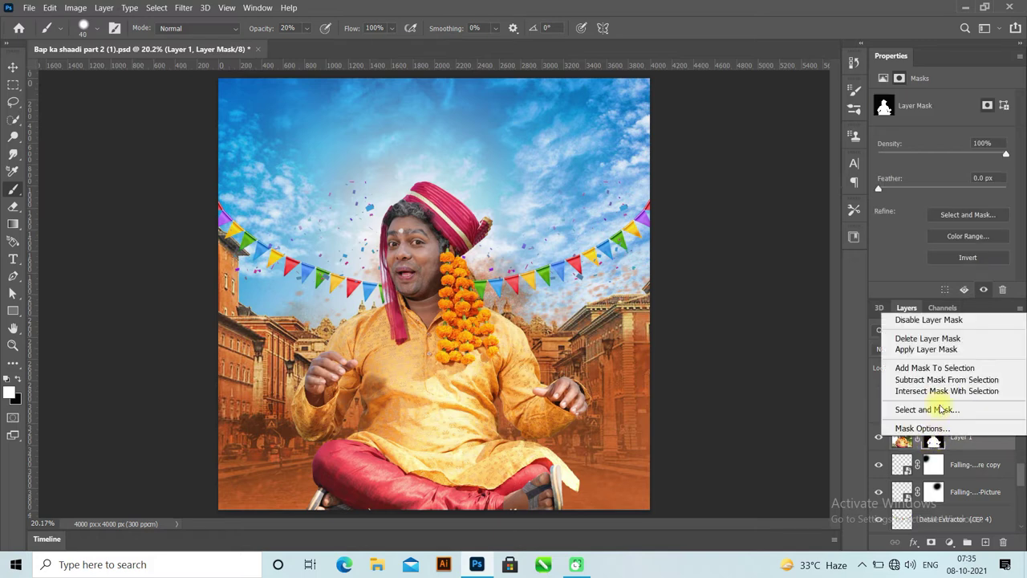
click(928, 319)
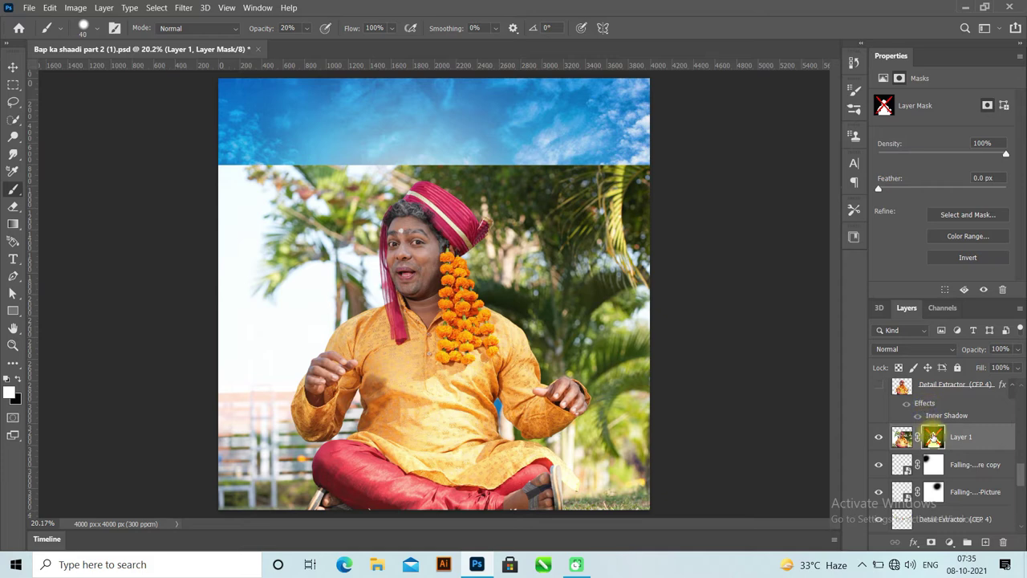
right_click(933, 437)
click(931, 319)
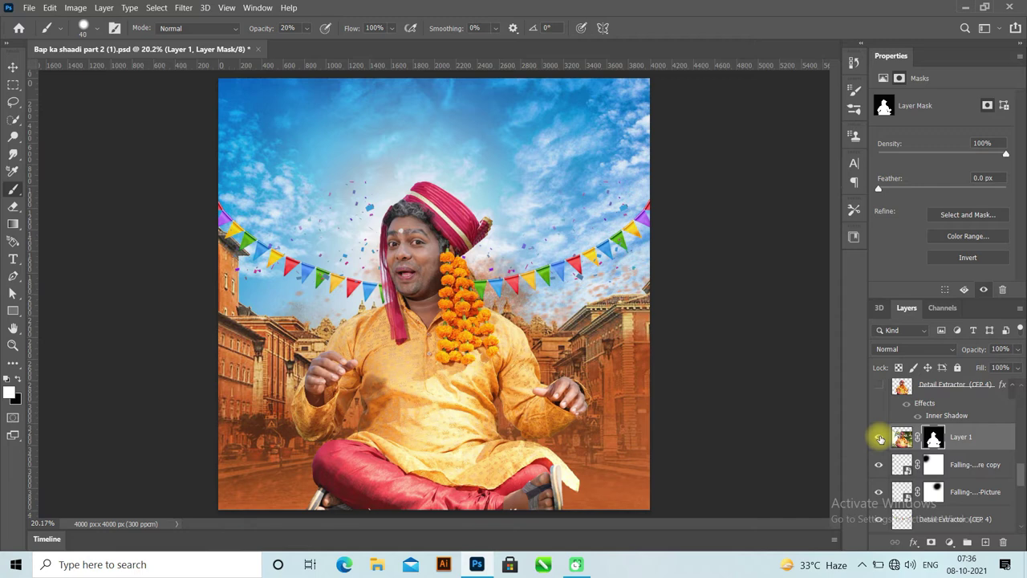
scroll(880, 439, up, 1)
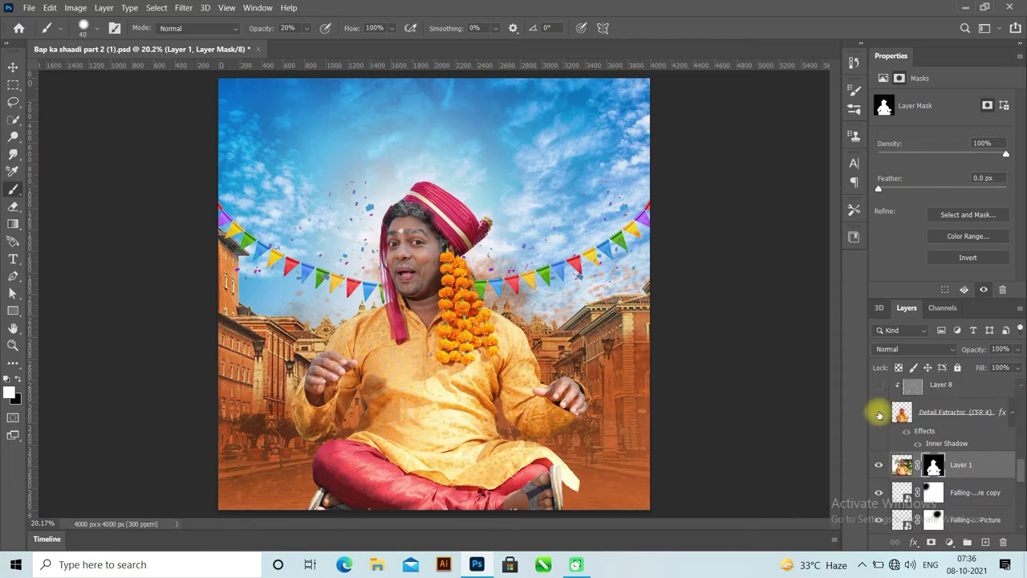
Show the enhanced copy of the man and compare it against the original layer
click(878, 413)
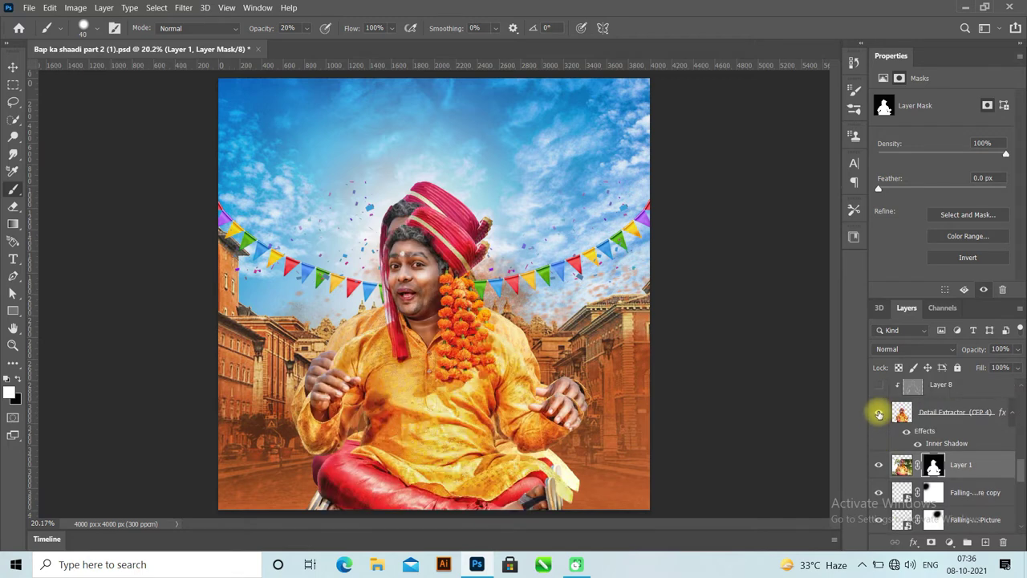
click(879, 465)
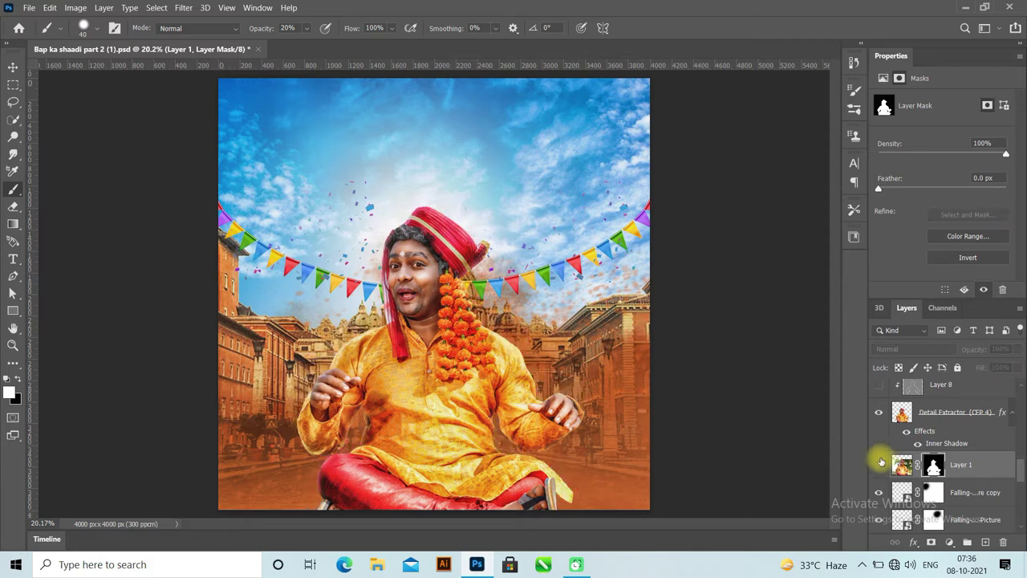
scroll(880, 457, up, 2)
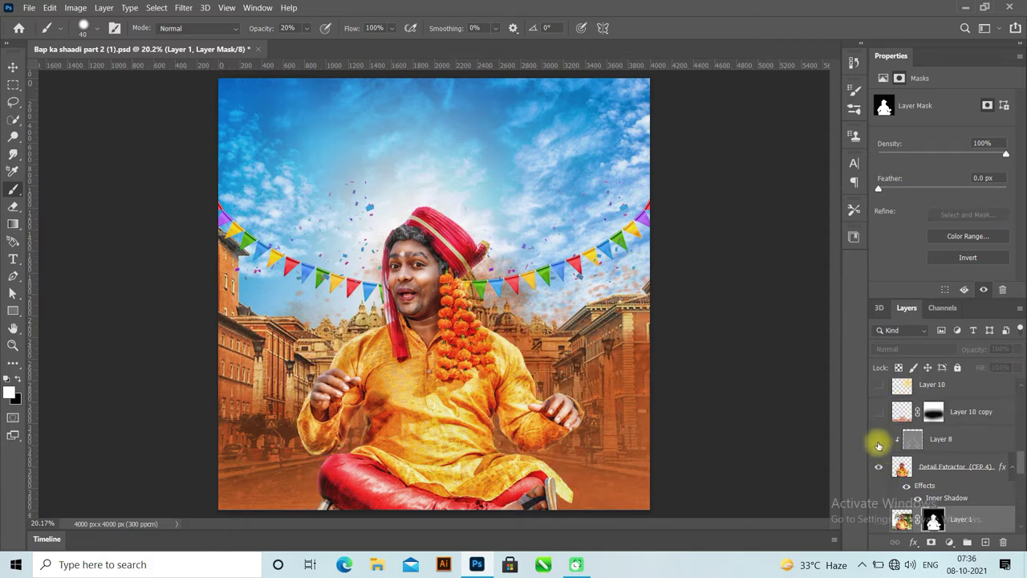
click(879, 466)
click(879, 466)
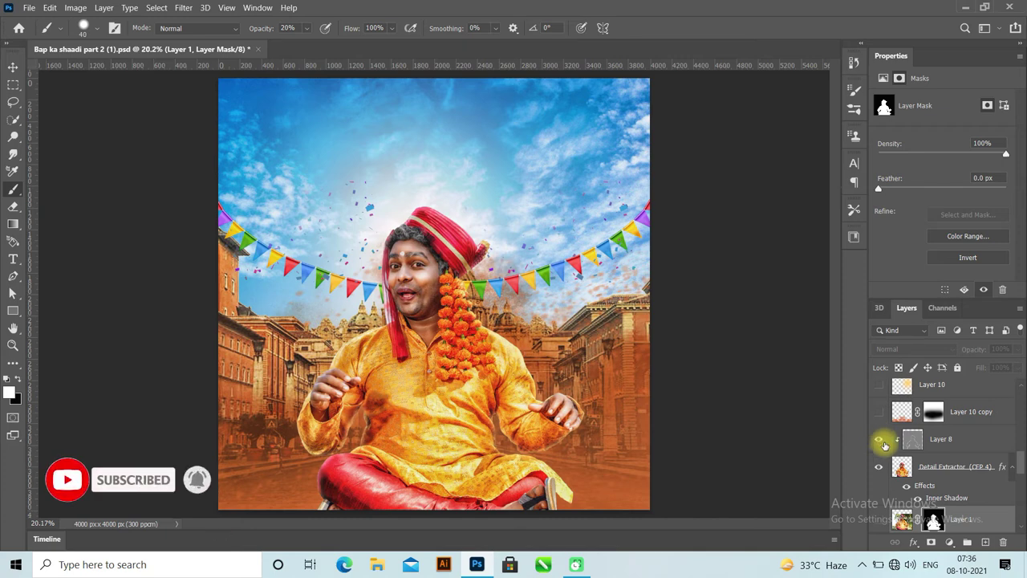
scroll(879, 439, up, 2)
Turn on the orange glow over the legs and the warm light on the right
click(880, 466)
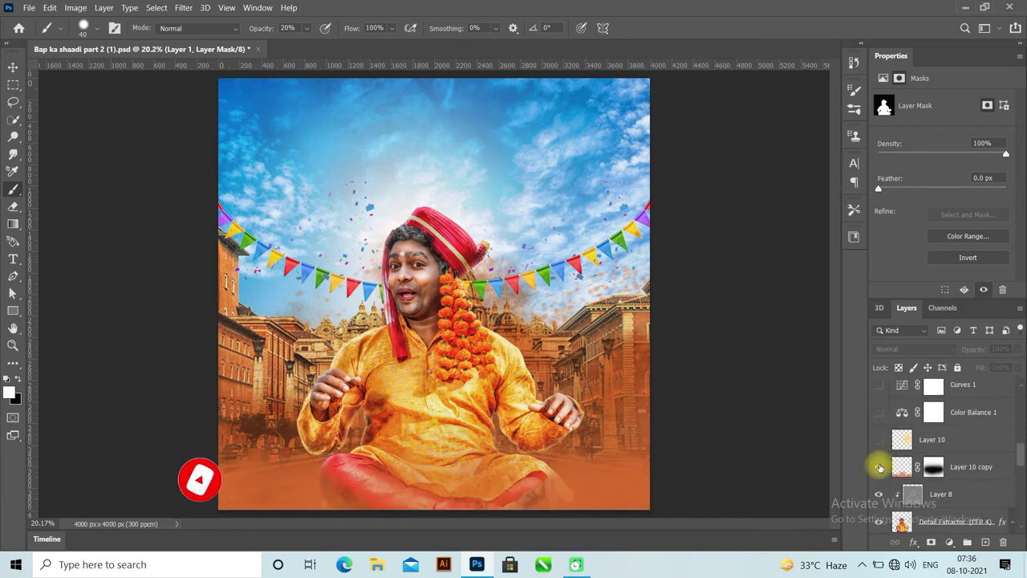
click(880, 466)
click(880, 466)
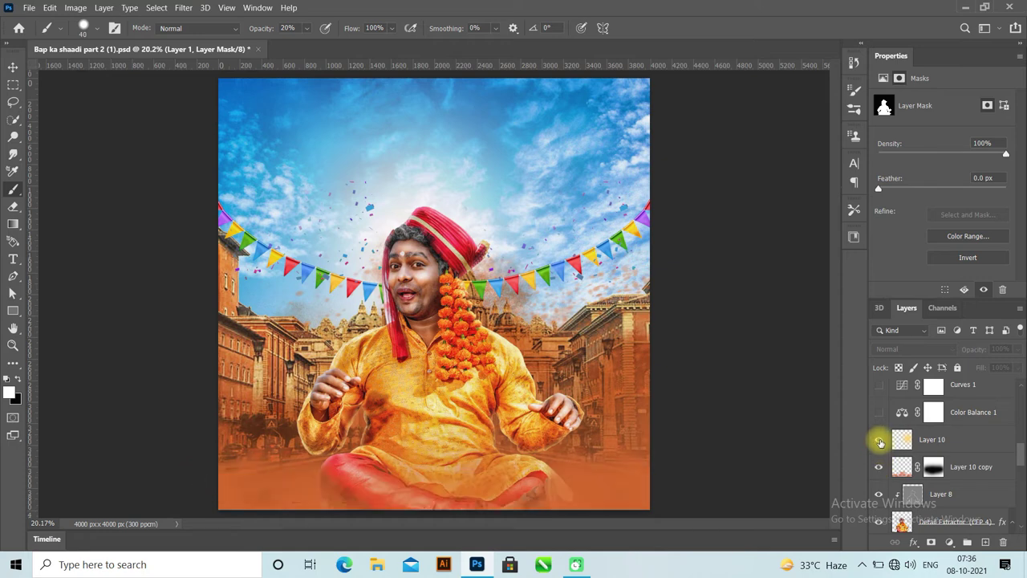
click(879, 440)
click(880, 440)
click(879, 441)
Apply the Color Balance 1 adjustment to the poster
scroll(880, 440, up, 1)
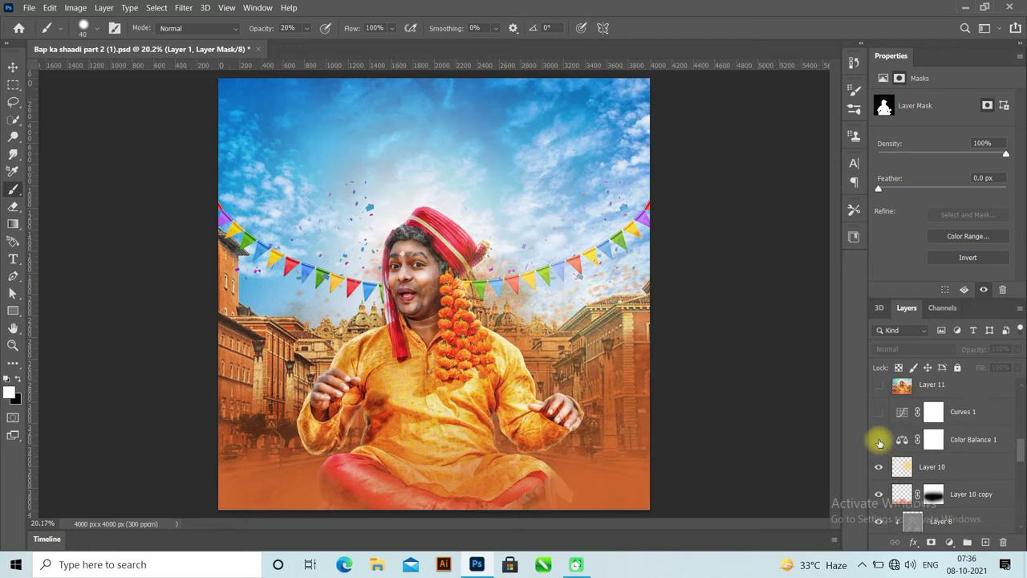
click(879, 440)
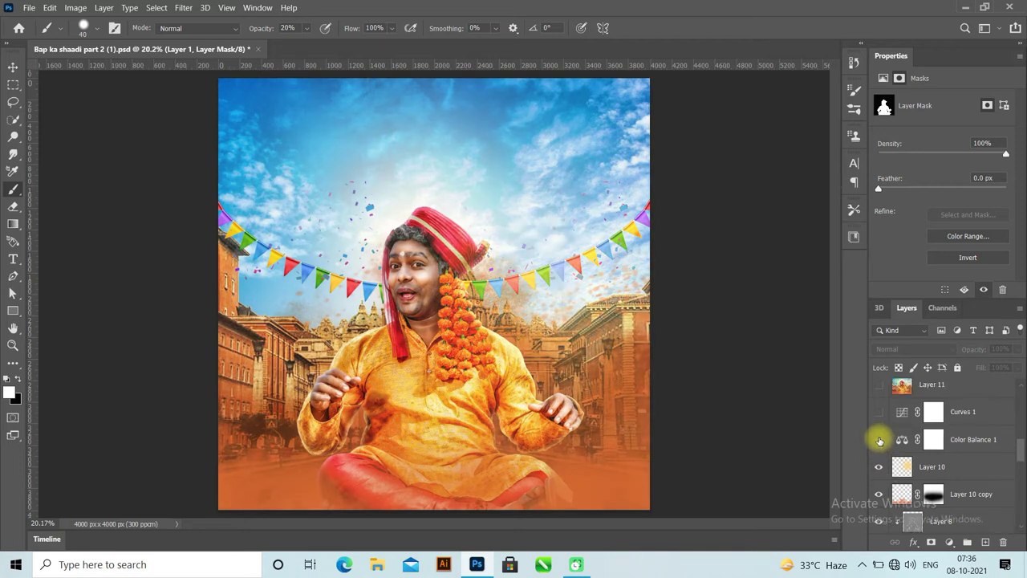
scroll(879, 440, up, 1)
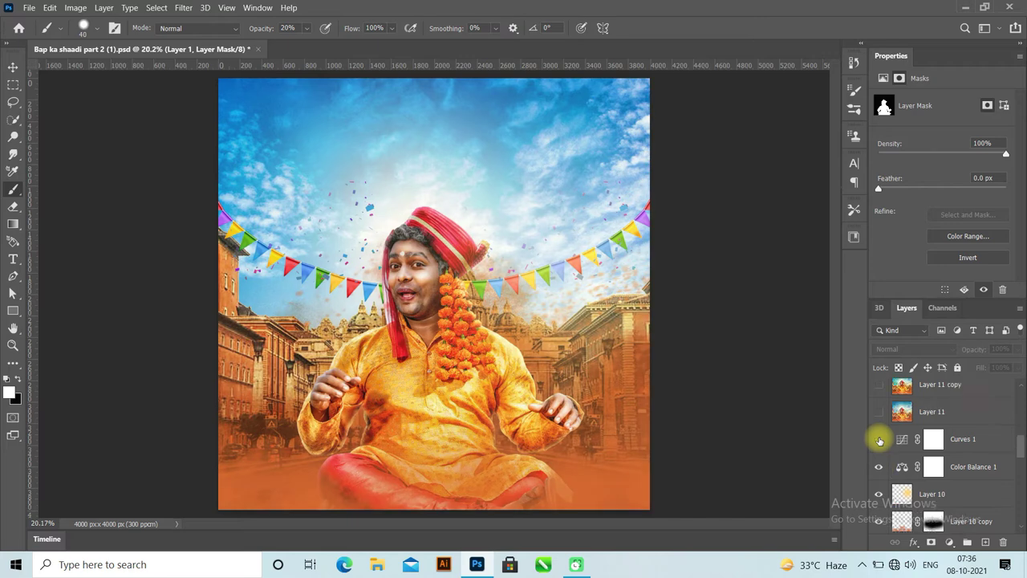
scroll(878, 454, up, 1)
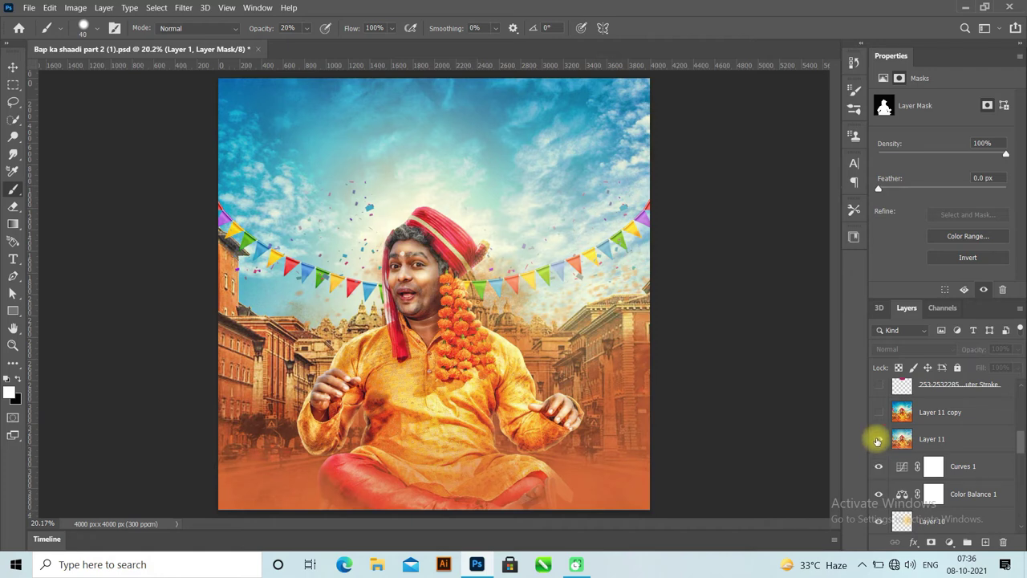
Deepen the sky's colour with Layer 11 copy
scroll(878, 440, up, 1)
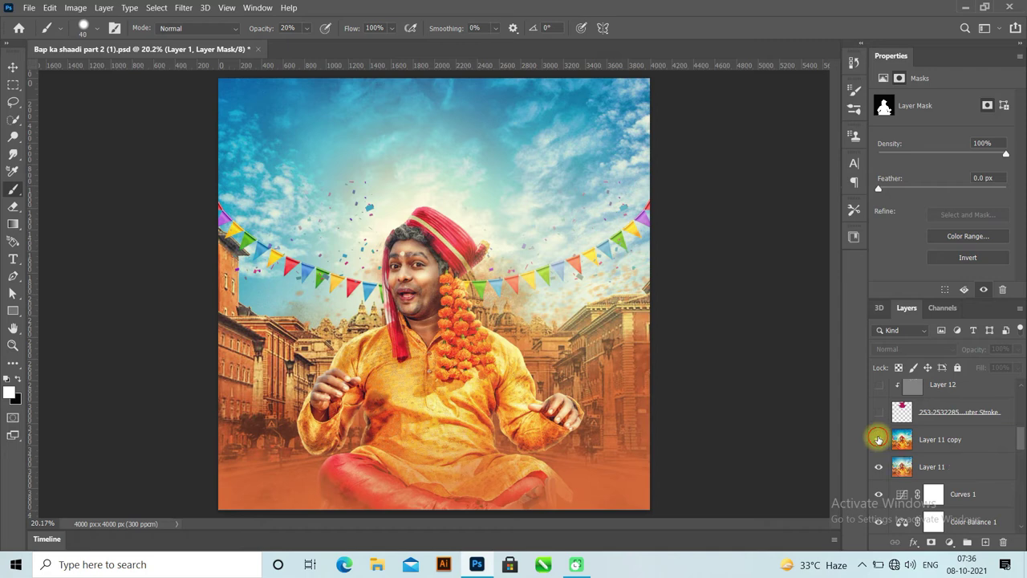
click(878, 440)
click(878, 440)
click(877, 440)
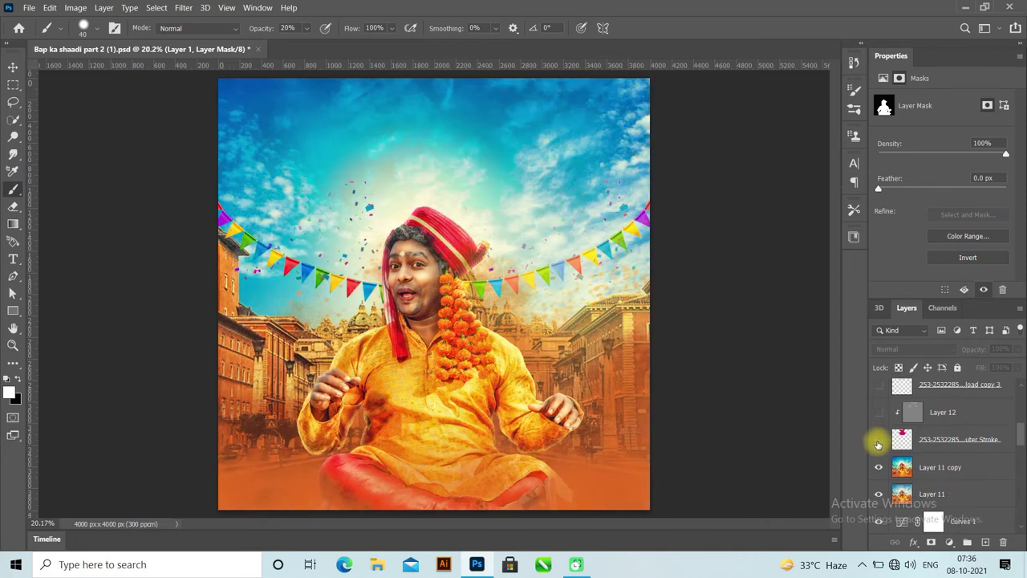
scroll(877, 440, up, 1)
Show the magenta silhouette behind the title and lighten it with Layer 12
click(879, 440)
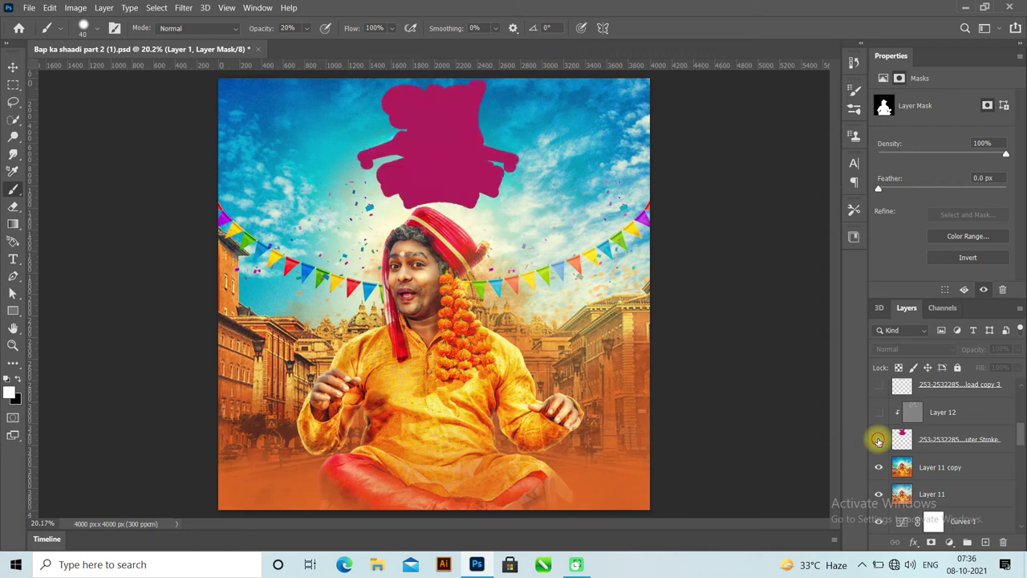
click(878, 441)
click(879, 442)
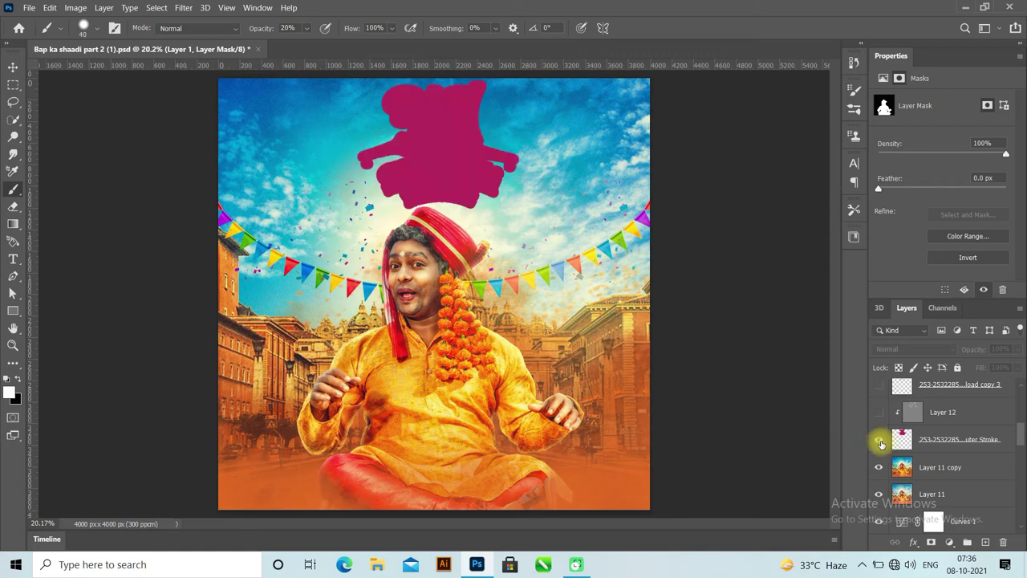
scroll(880, 441, up, 1)
click(875, 438)
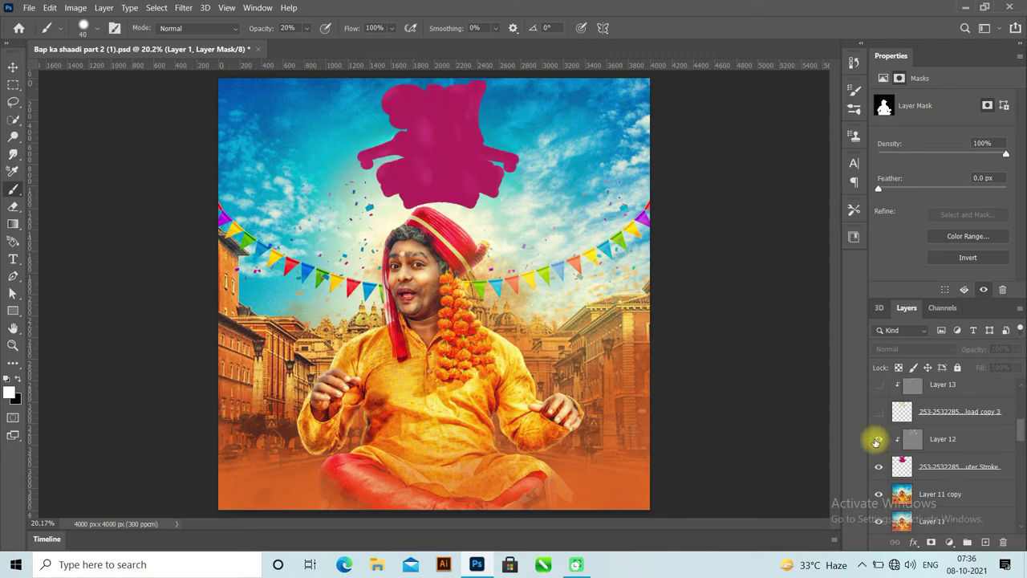
click(875, 441)
click(875, 442)
Reveal the pink-and-gold title artwork from the load copy 3 layer
scroll(879, 446, up, 2)
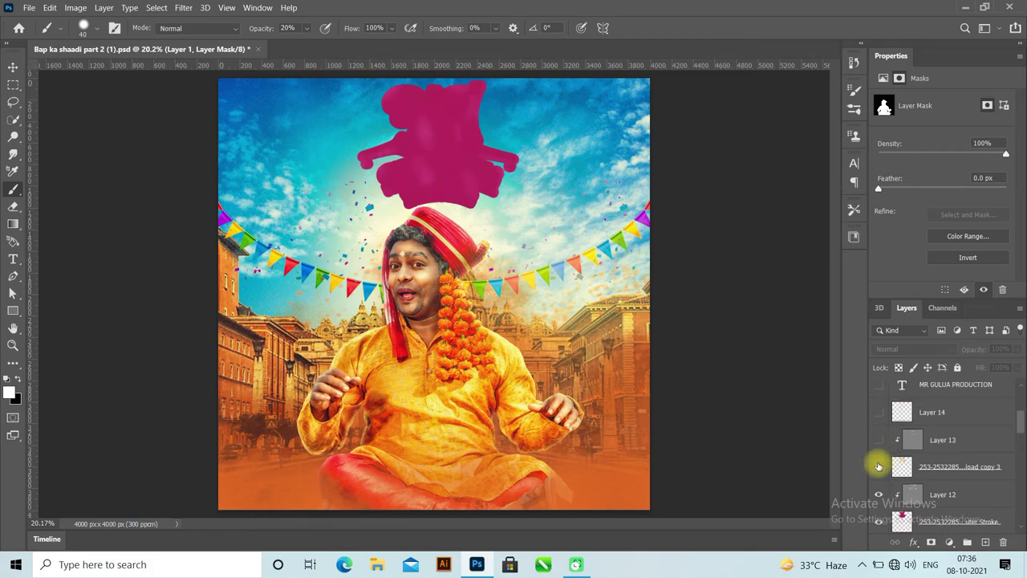
click(878, 466)
click(878, 466)
click(878, 466)
scroll(878, 466, up, 1)
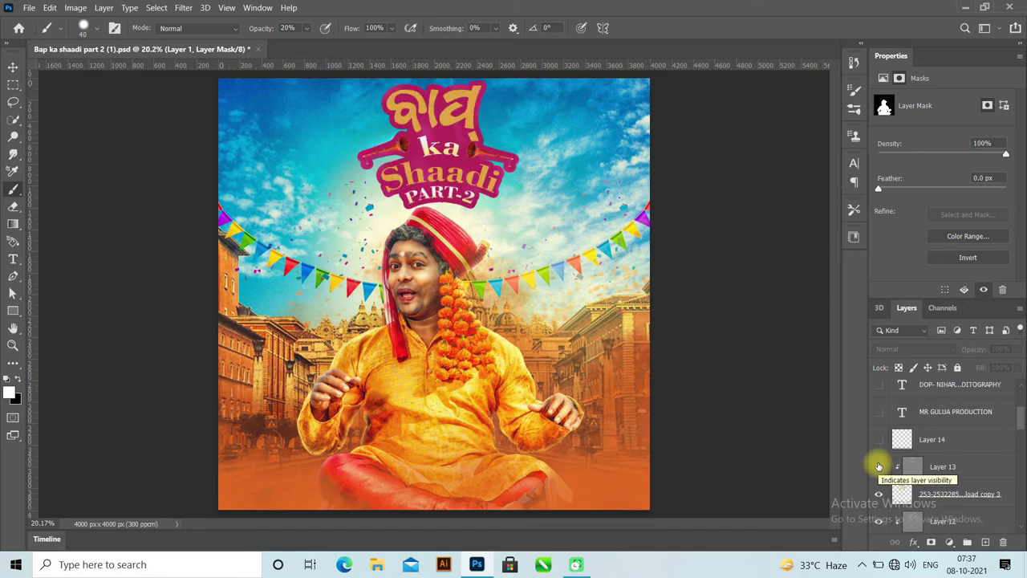
Brighten the title with Layer 13 and darken the bottom strip with Layer 14
click(880, 468)
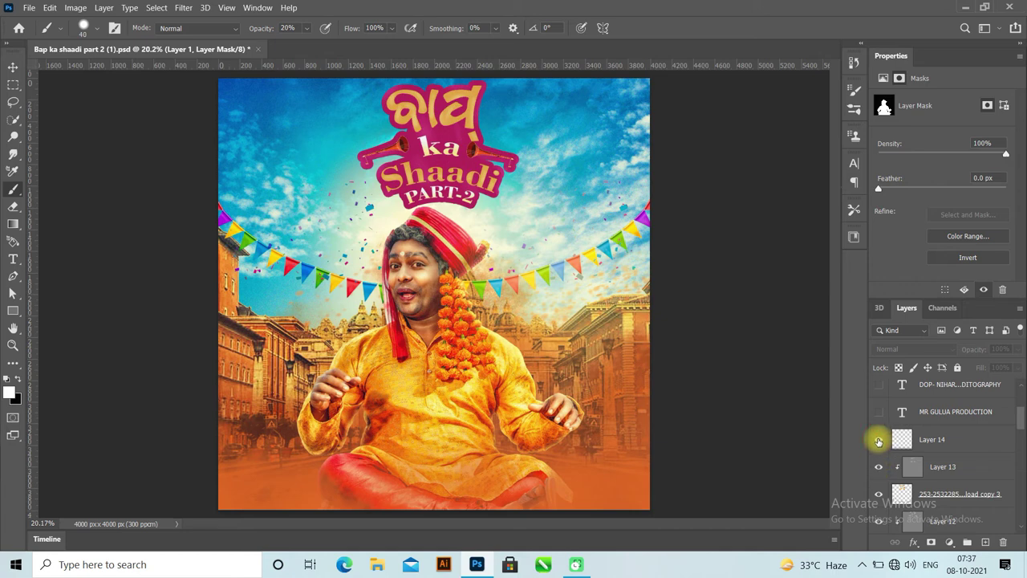
click(878, 441)
click(878, 441)
click(878, 440)
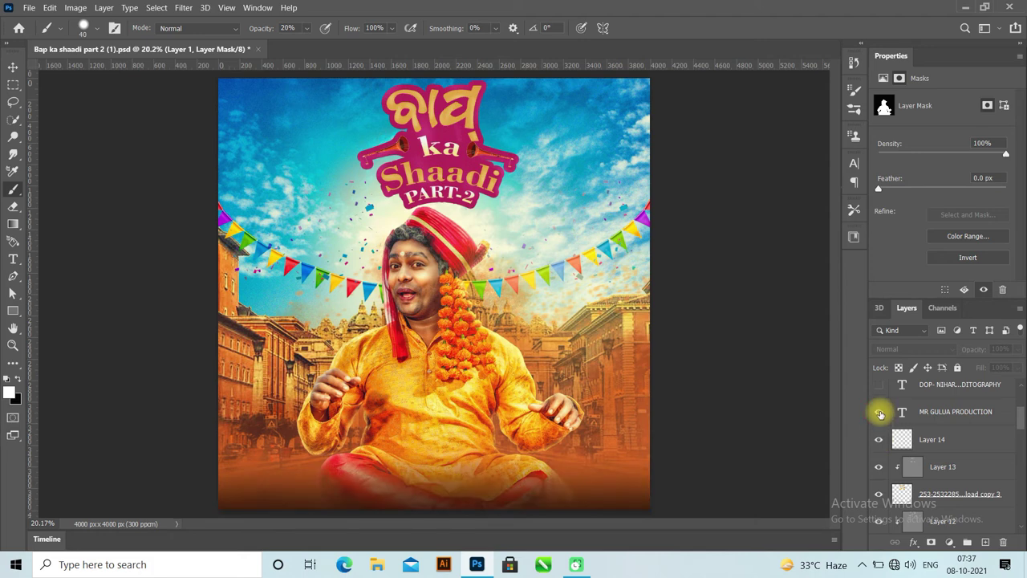
Show the MR GULUA PRODUCTION credit, the DOP credit line and the MR GULUA PRESENT'S line
click(880, 413)
scroll(879, 415, up, 1)
click(879, 411)
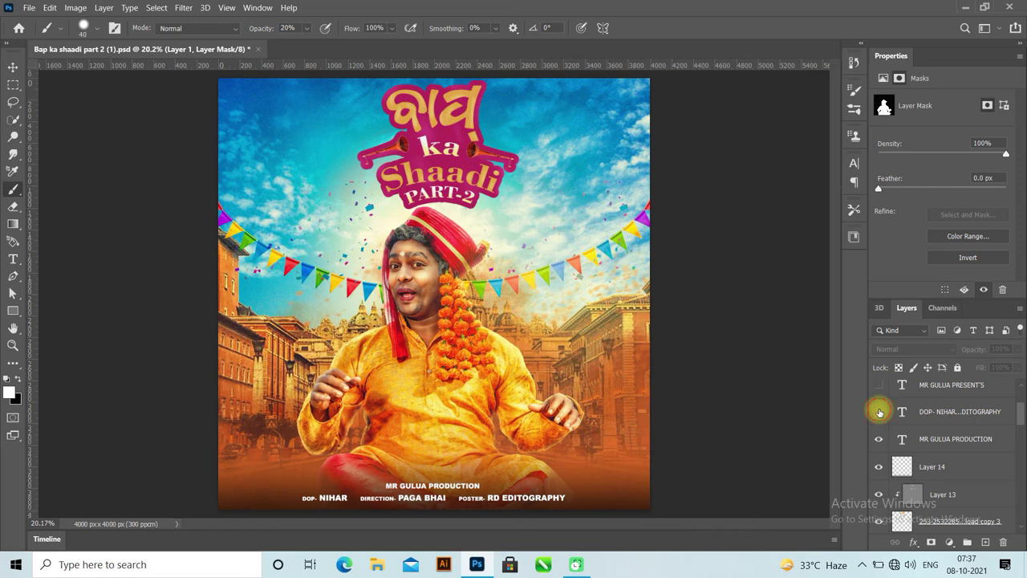
click(879, 413)
click(880, 413)
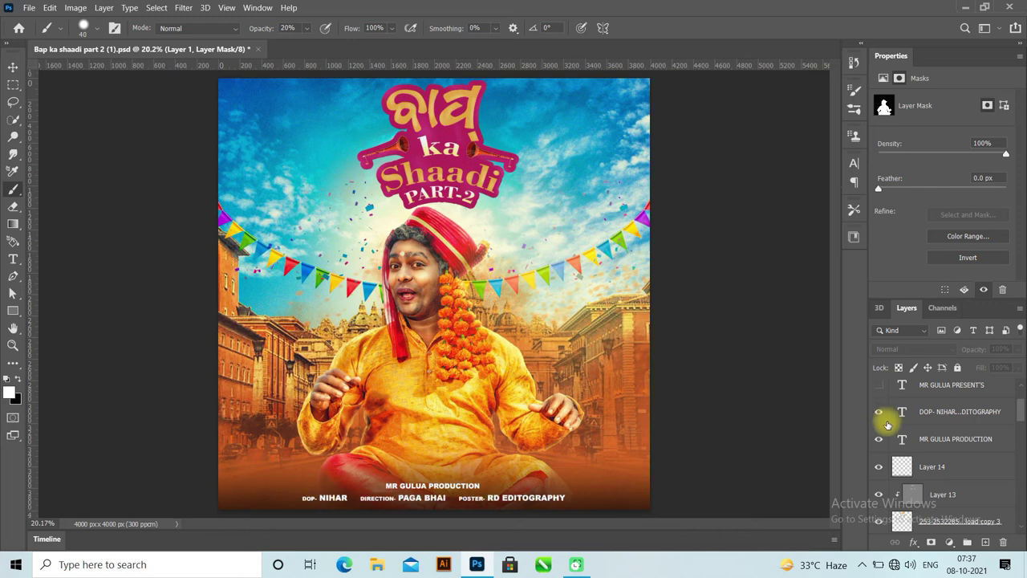
scroll(880, 425, up, 1)
click(880, 412)
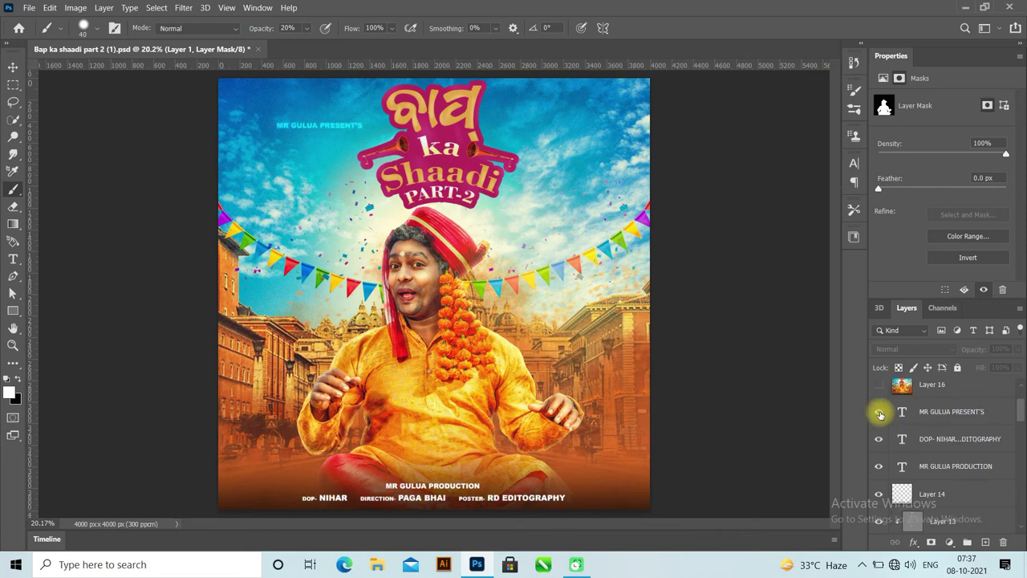
click(879, 412)
Restore the MR GULUA PRESENT'S line and darken the whole poster with Layer 16
click(879, 413)
scroll(879, 417, up, 2)
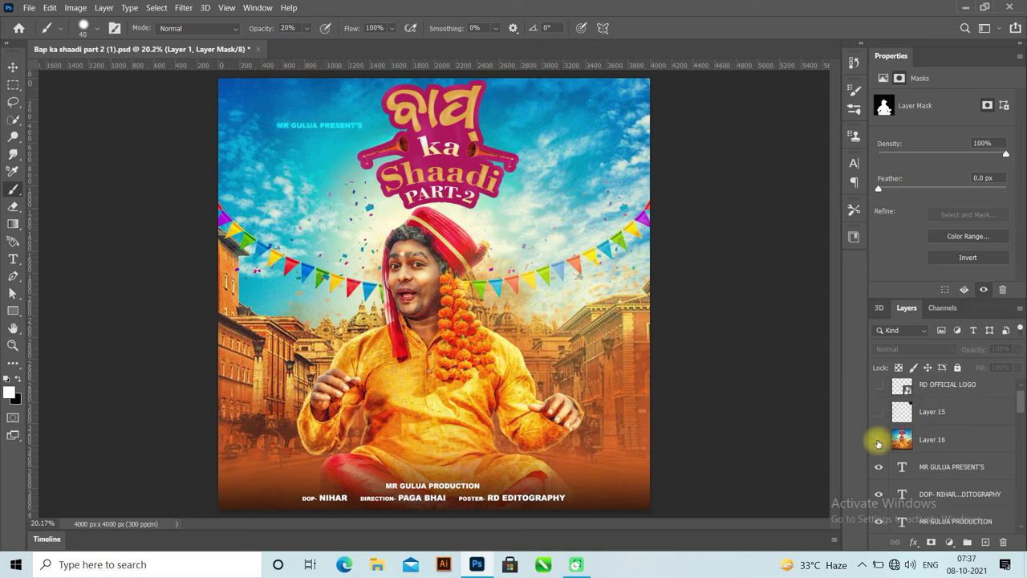
click(877, 442)
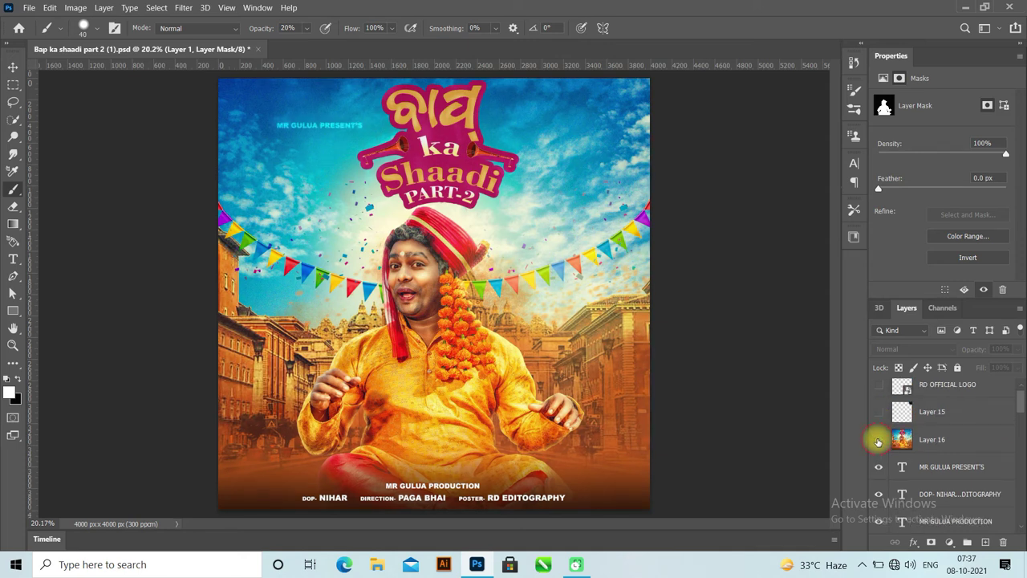
click(878, 442)
click(878, 441)
Shade the top-right corner with Layer 15 and show the RD OFFICIAL LOGO
scroll(877, 443, up, 1)
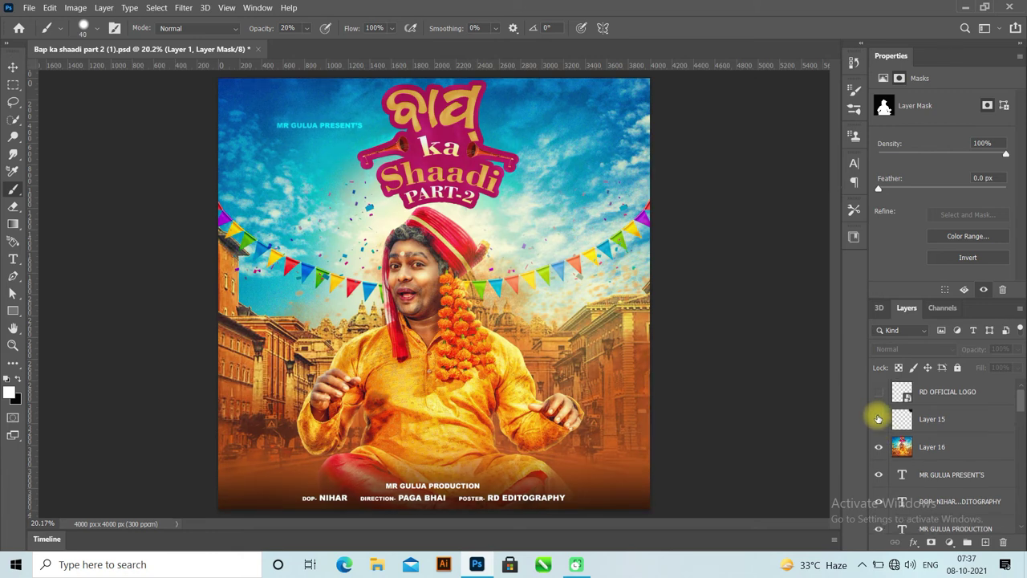
click(877, 418)
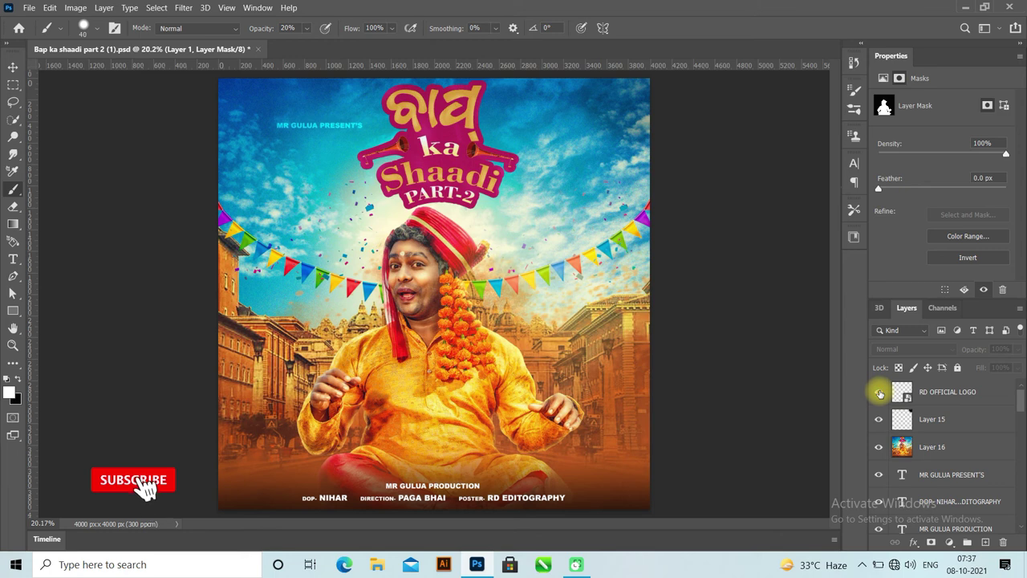
click(879, 393)
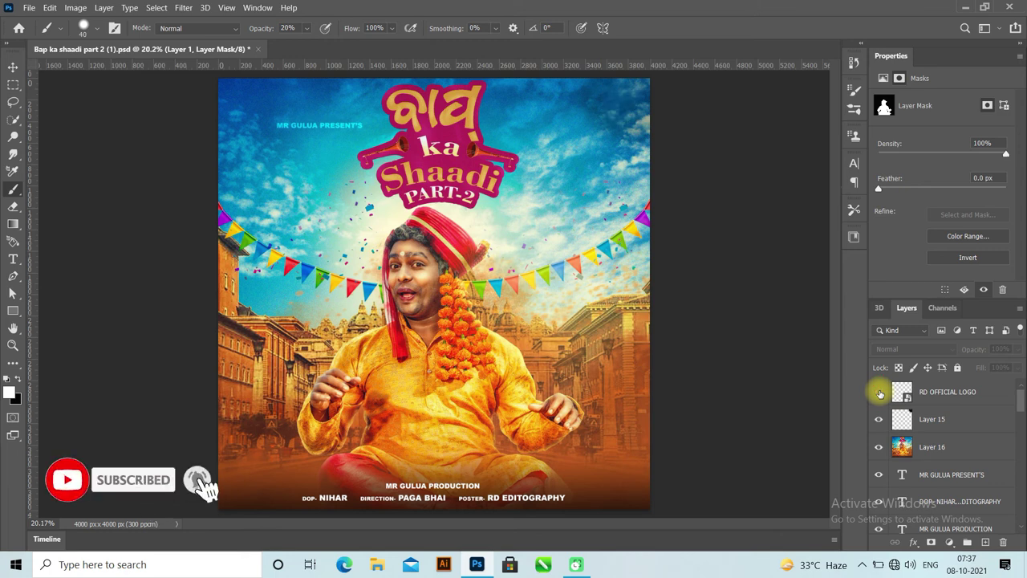
click(879, 393)
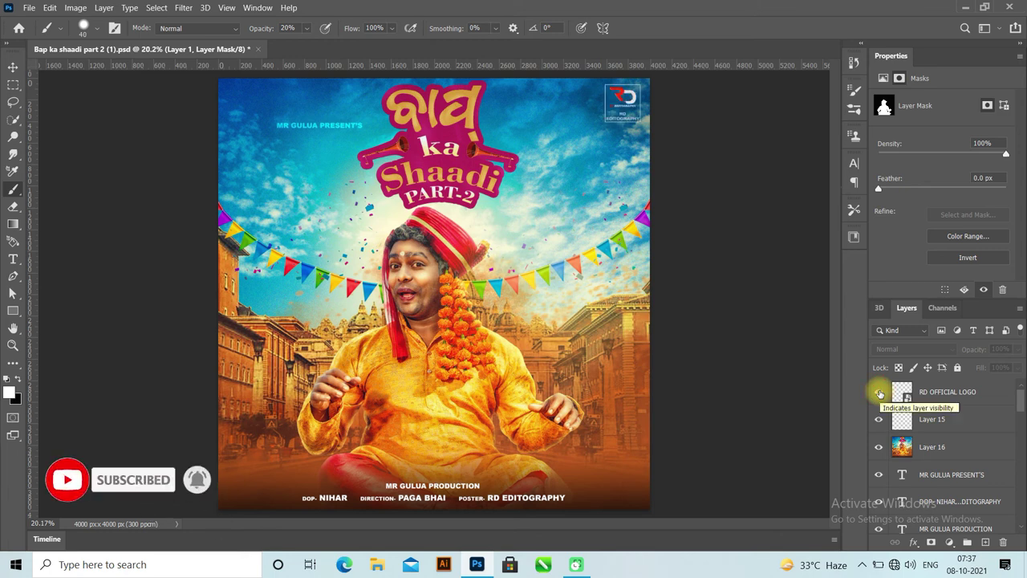